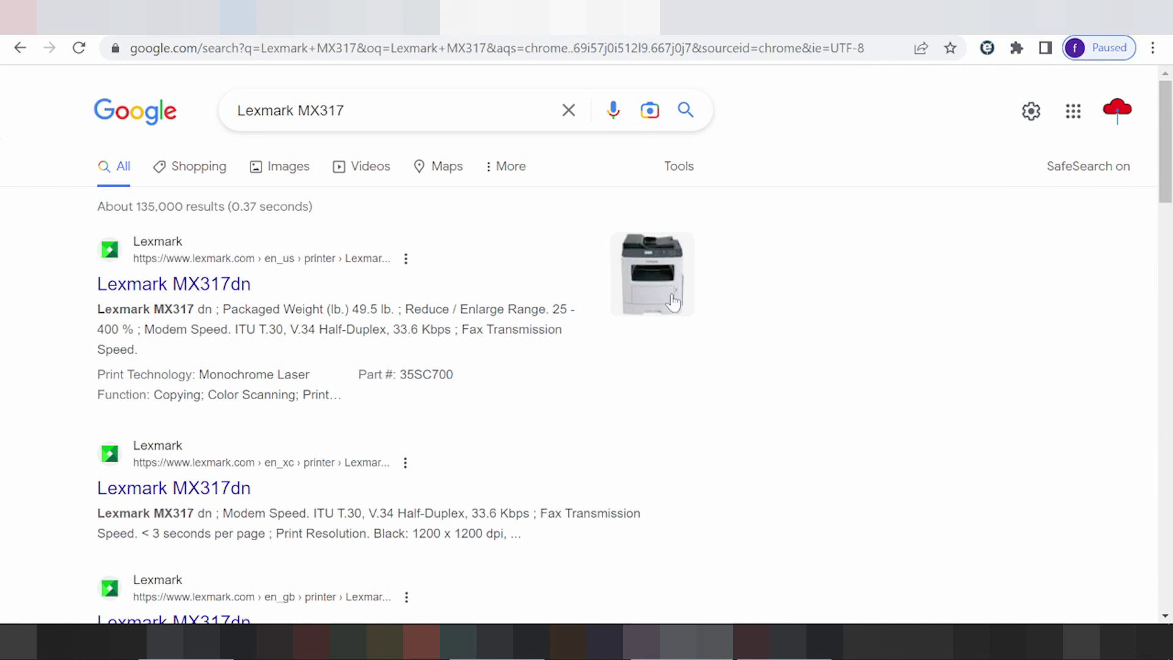
Search Google for 'Lexmark MX317 driver download' and look through the results.
click(345, 110)
text(driver download)
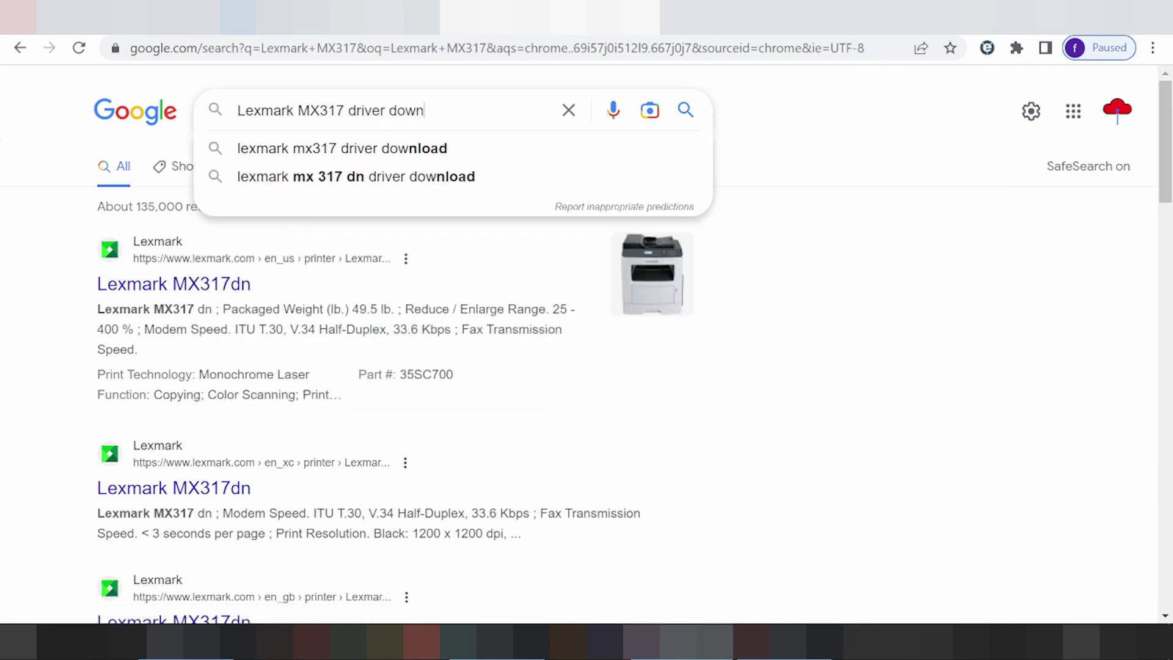
key(Return)
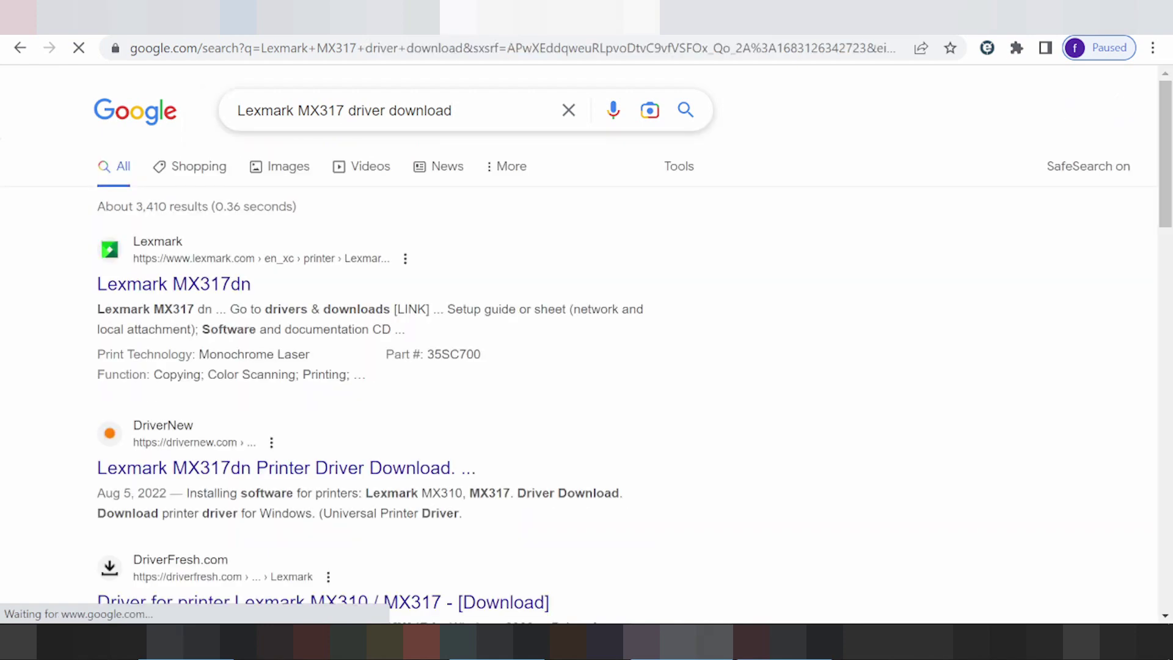
scroll(519, 293, down, 5)
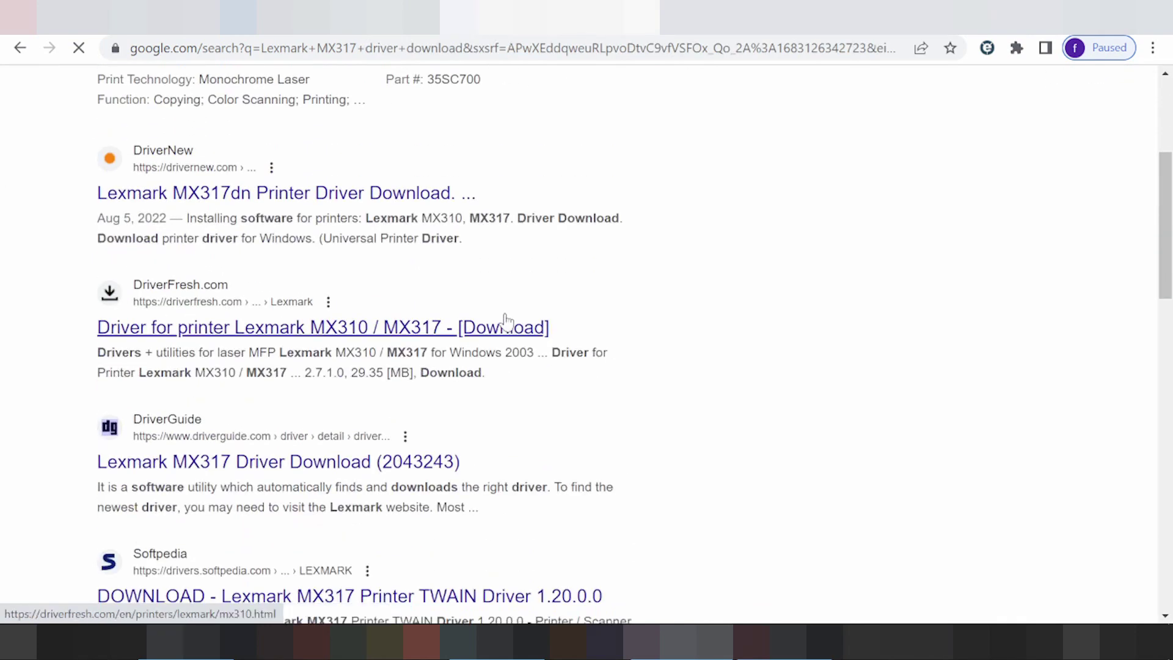
scroll(510, 317, down, 6)
scroll(532, 317, up, 10)
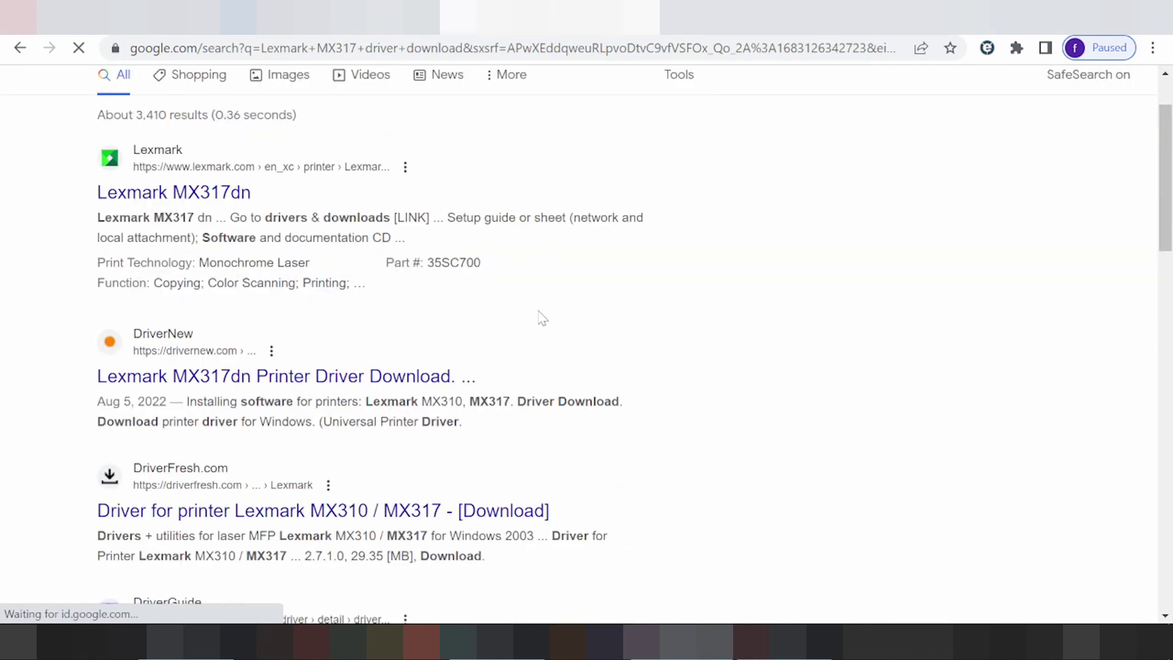
scroll(549, 324, down, 15)
scroll(574, 342, up, 17)
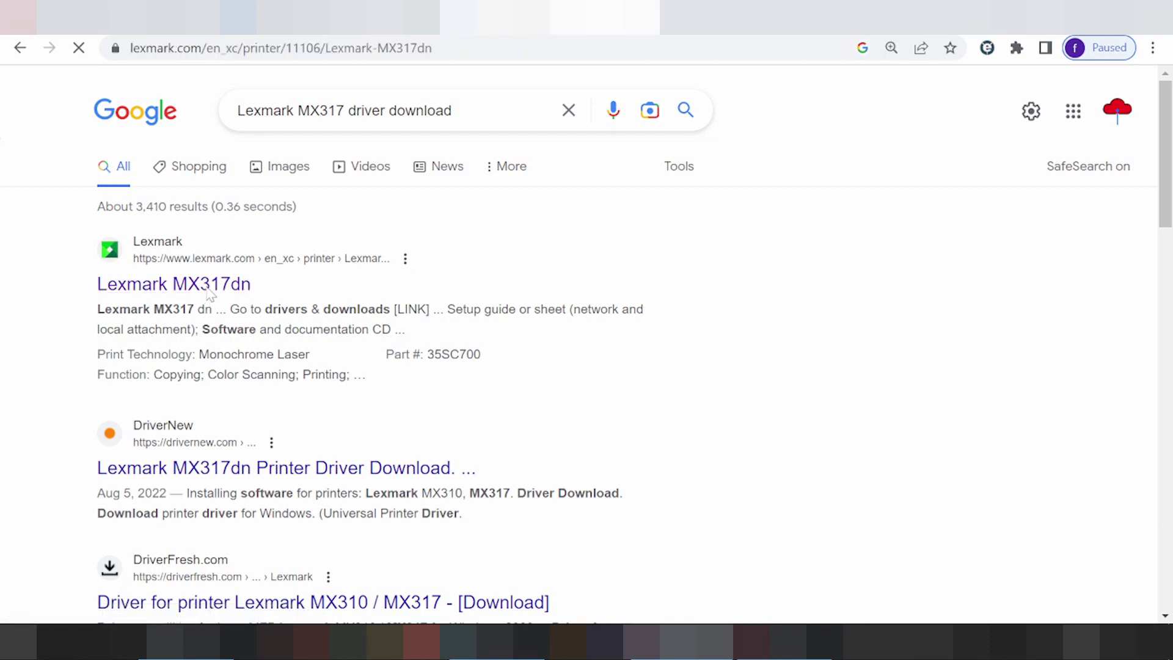
Scroll the MX317dn product page and follow its Drivers and Support link.
scroll(430, 243, down, 5)
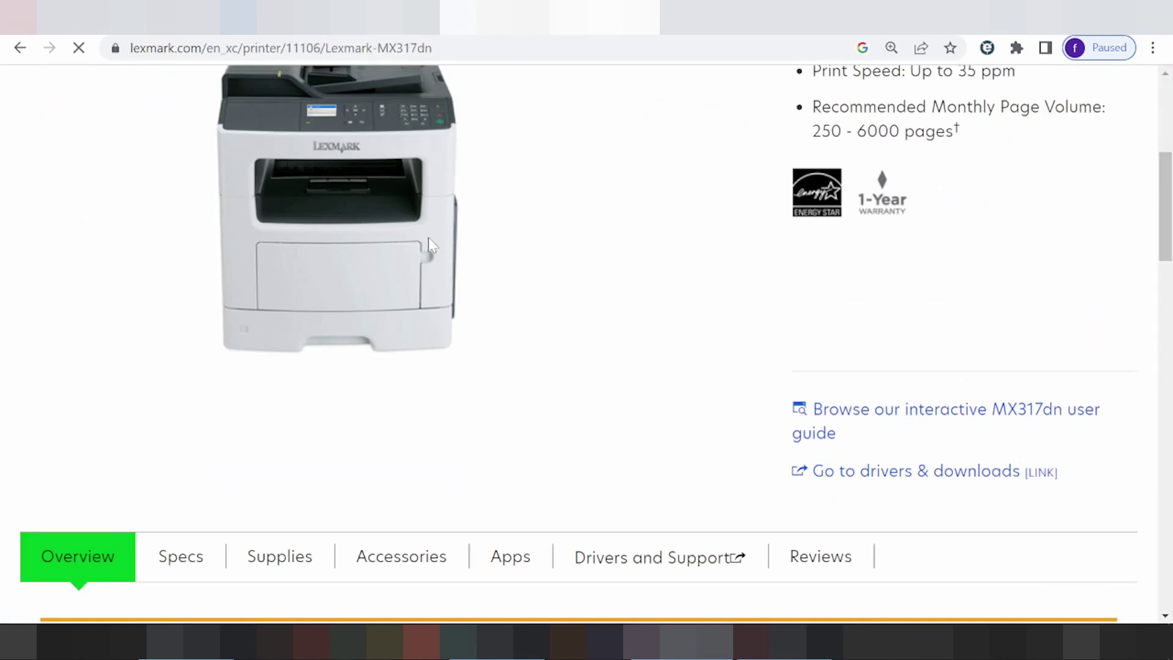
scroll(409, 184, down, 3)
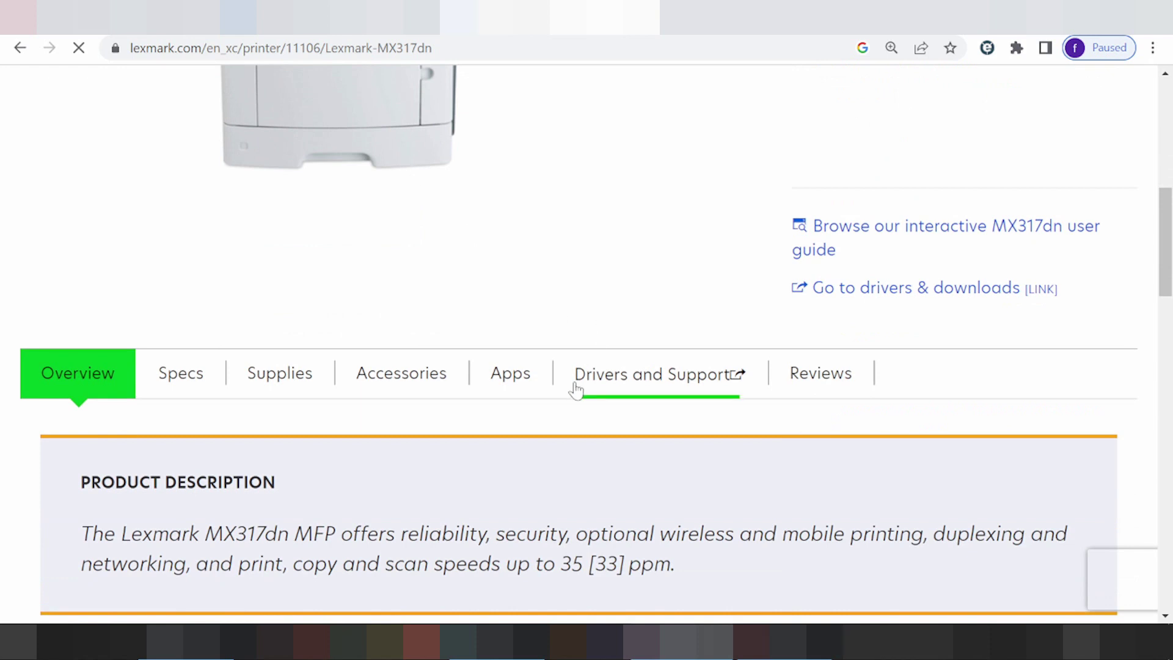
click(629, 394)
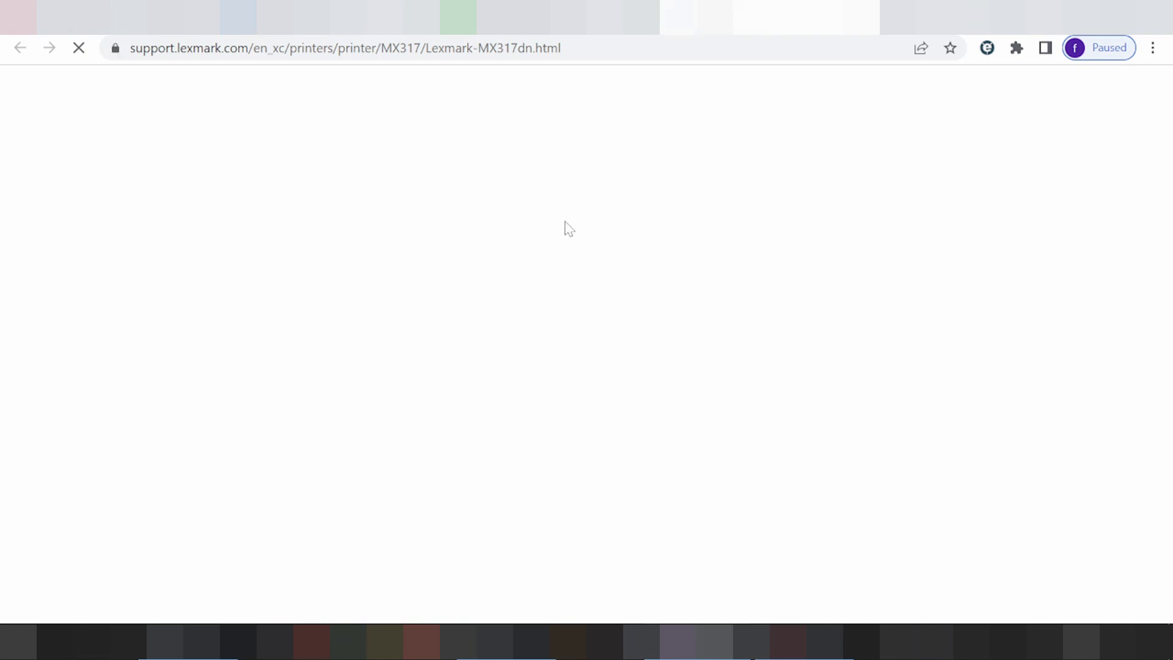
Open the Drivers & downloads link under Helpful links on the MX317dn support page.
scroll(439, 275, down, 2)
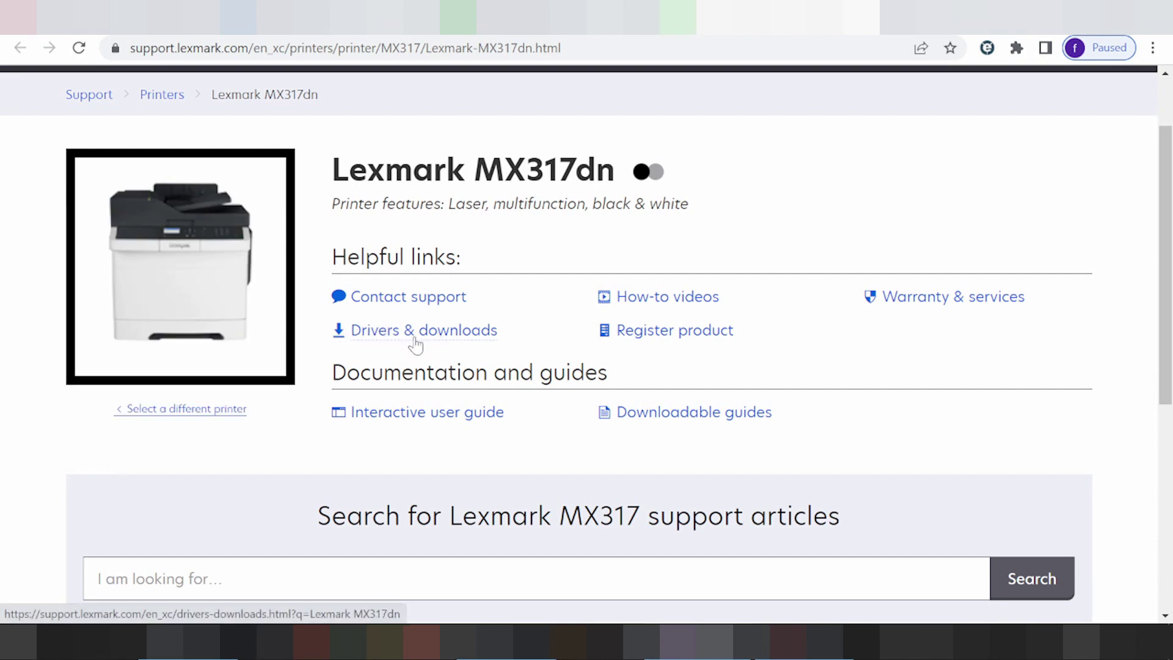
click(439, 335)
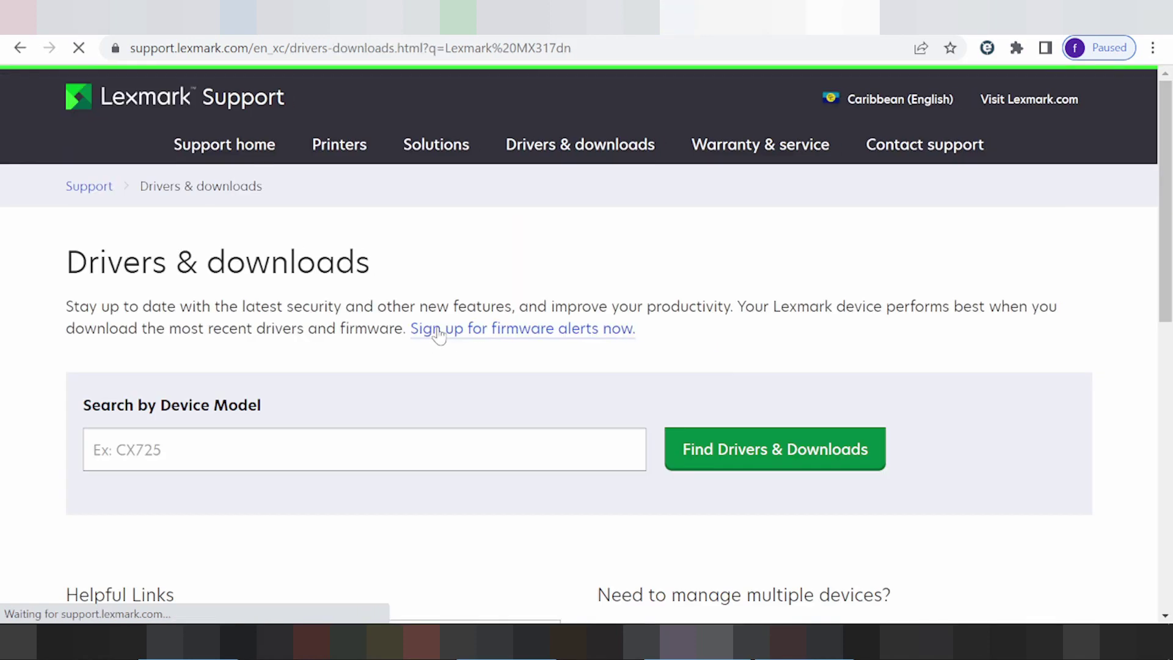
Highlight the recommended 163 MB Windows 10 (64-bit) package and show the OS filter options.
scroll(453, 275, down, 5)
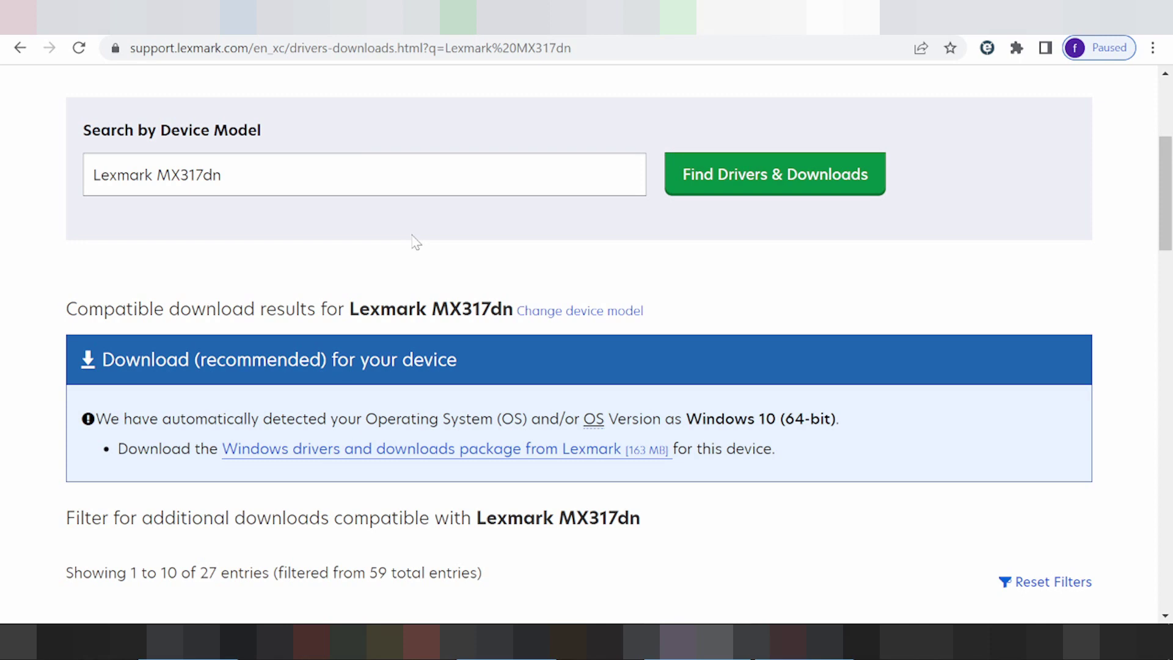
drag(117, 455, 773, 455)
scroll(773, 464, down, 3)
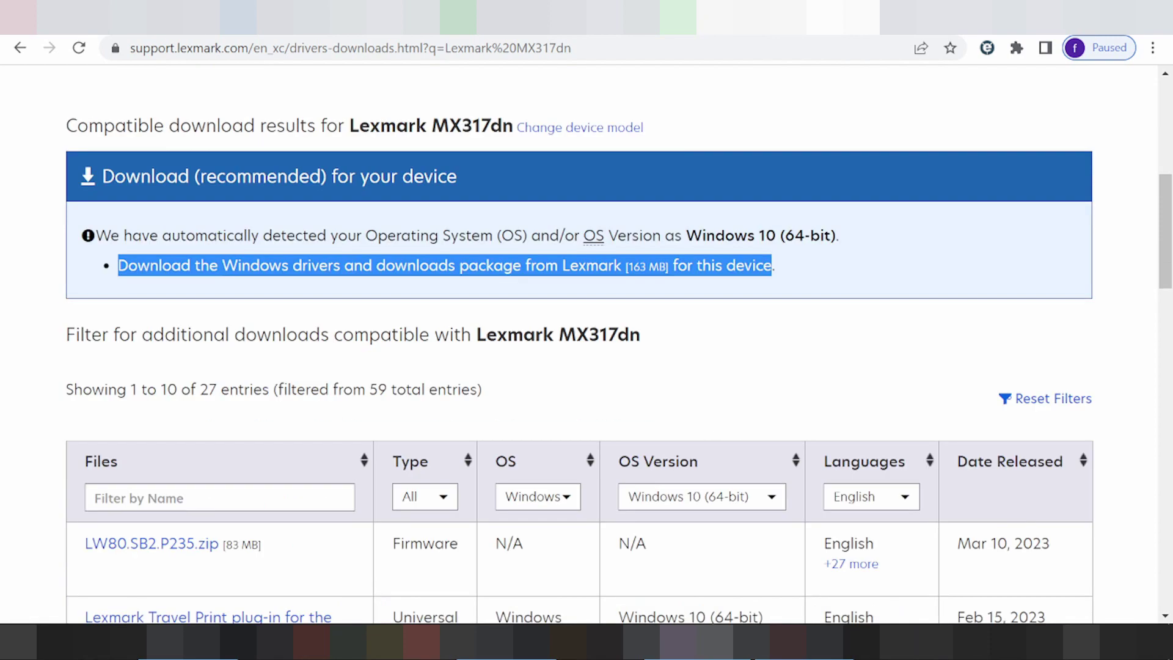
scroll(444, 294, down, 2)
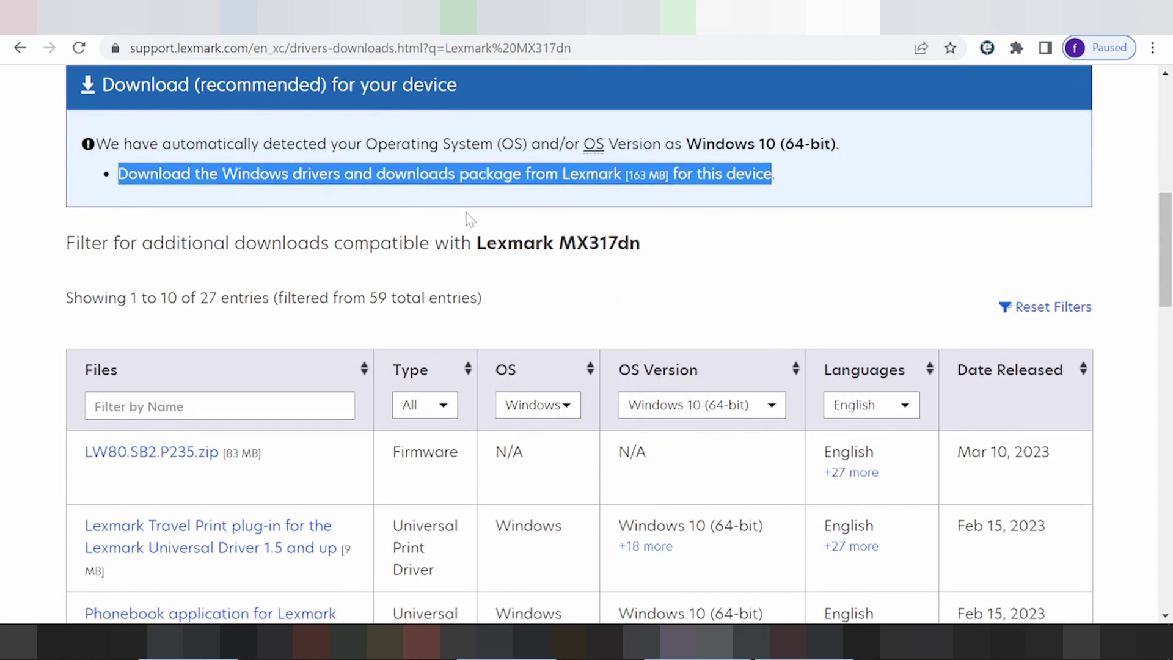
click(546, 410)
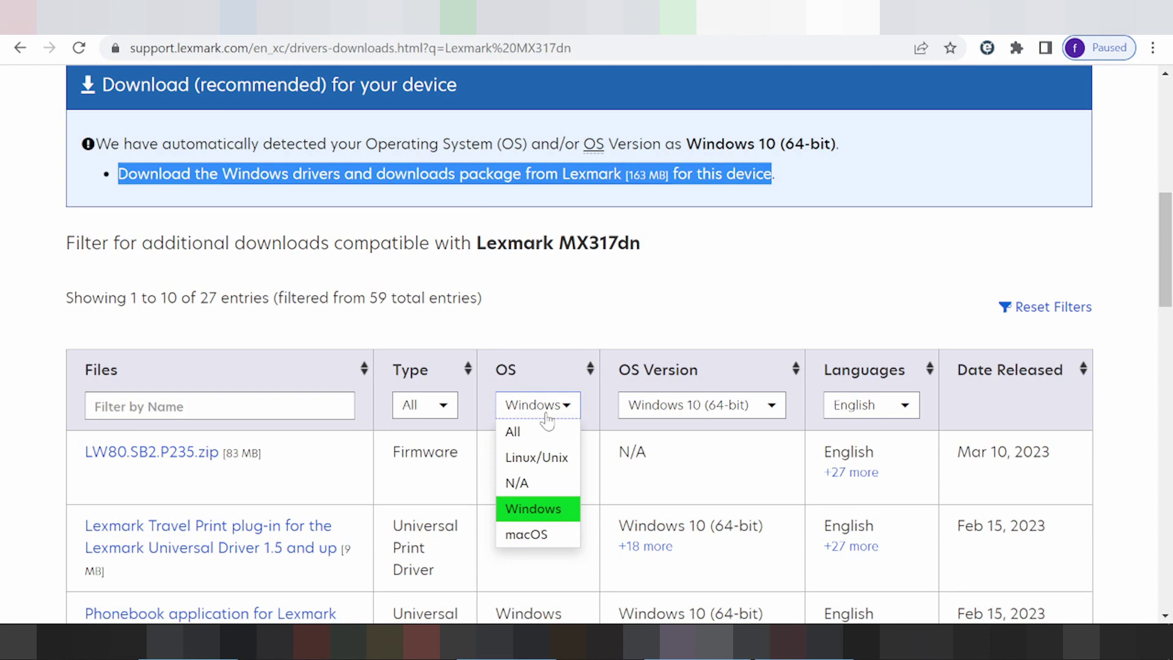
Filter the downloads to Linux/Unix and review its available OS versions.
click(545, 460)
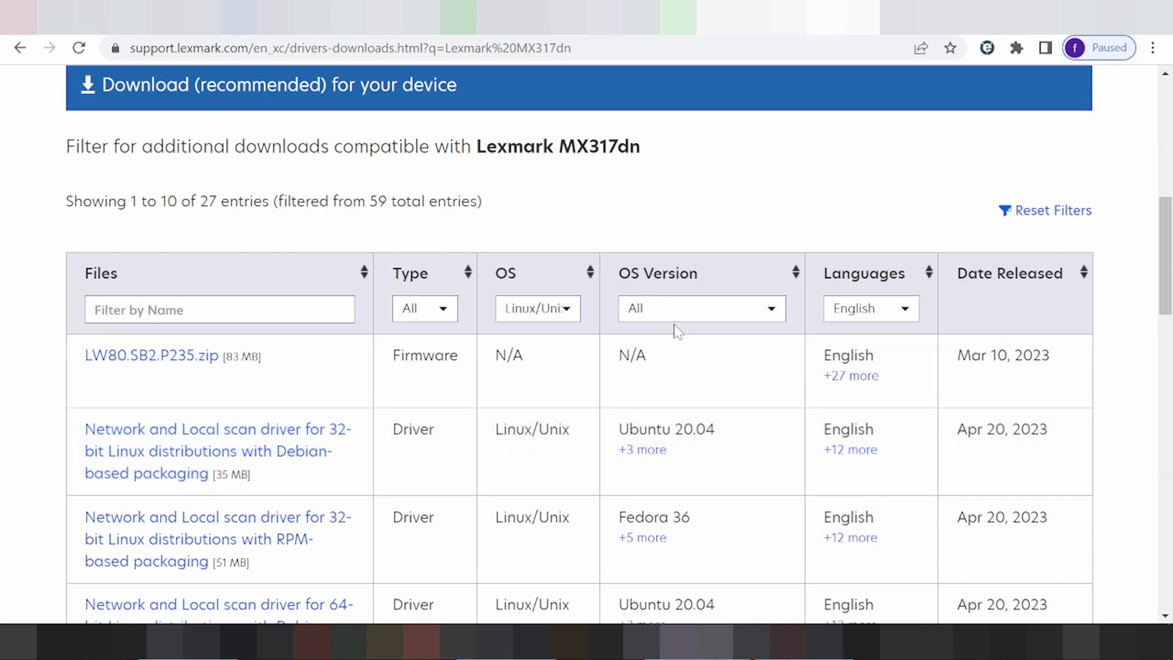
click(673, 318)
scroll(728, 449, down, 3)
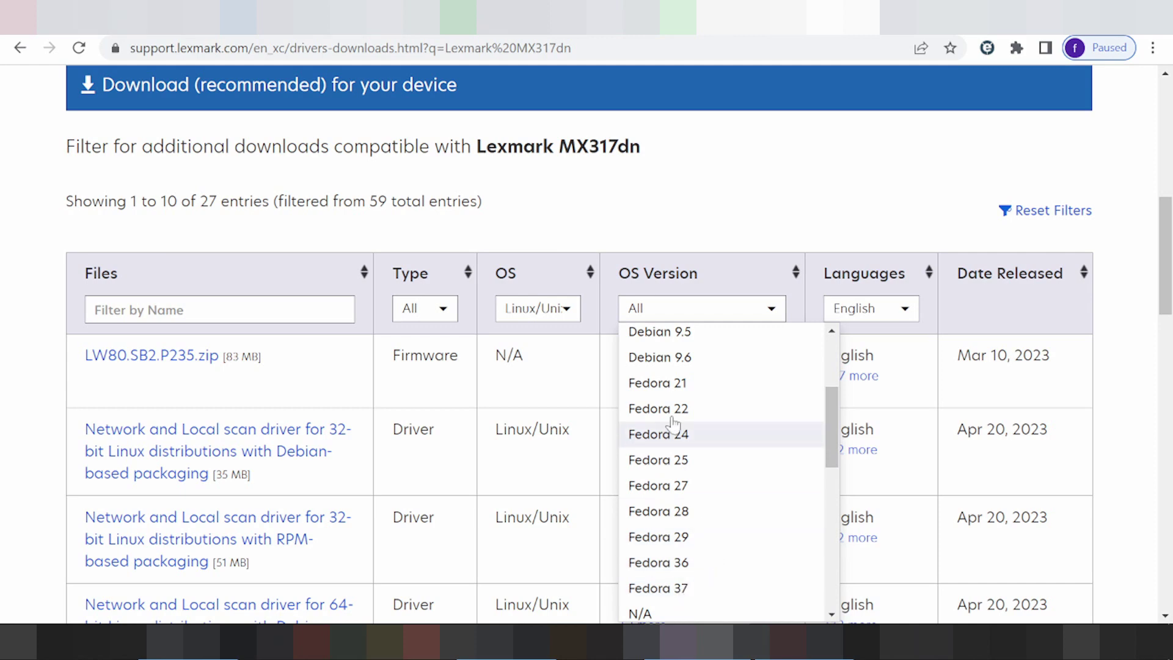
scroll(674, 422, down, 6)
scroll(683, 464, down, 8)
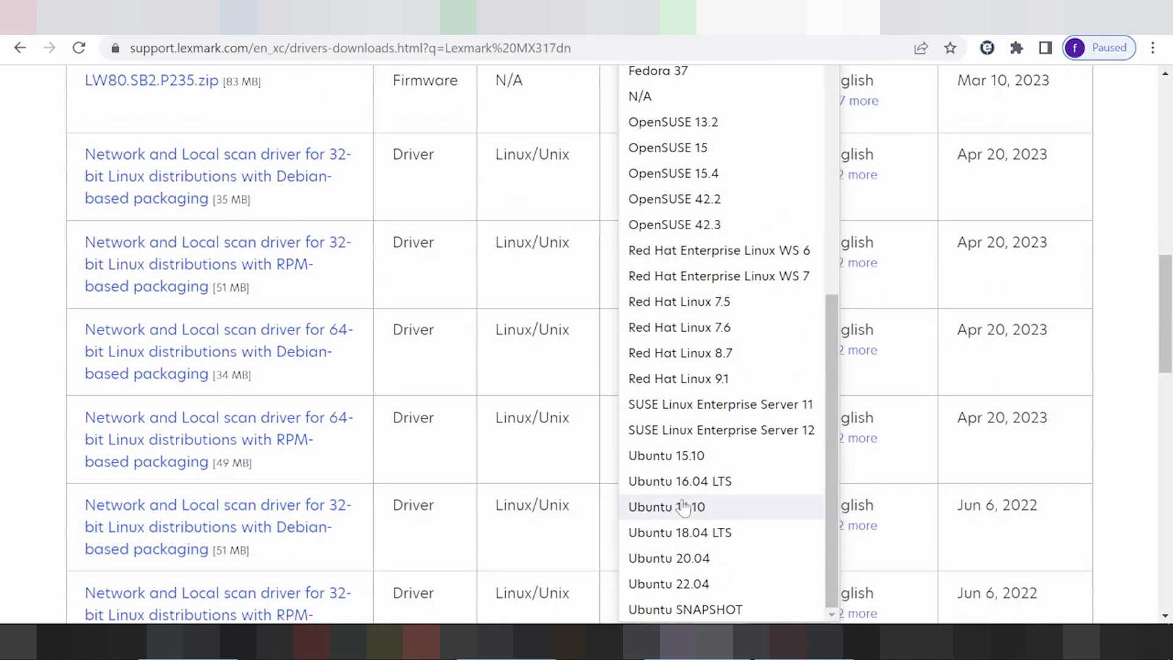
scroll(682, 507, up, 10)
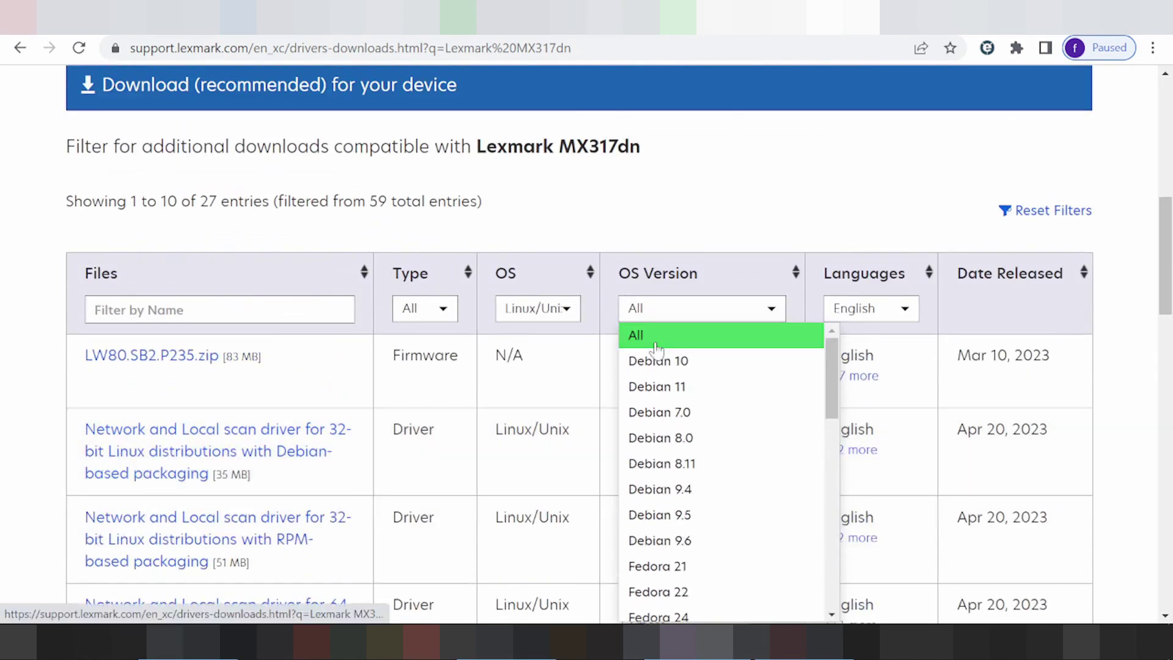
Switch the OS filter to macOS and review the macOS version choices.
click(530, 308)
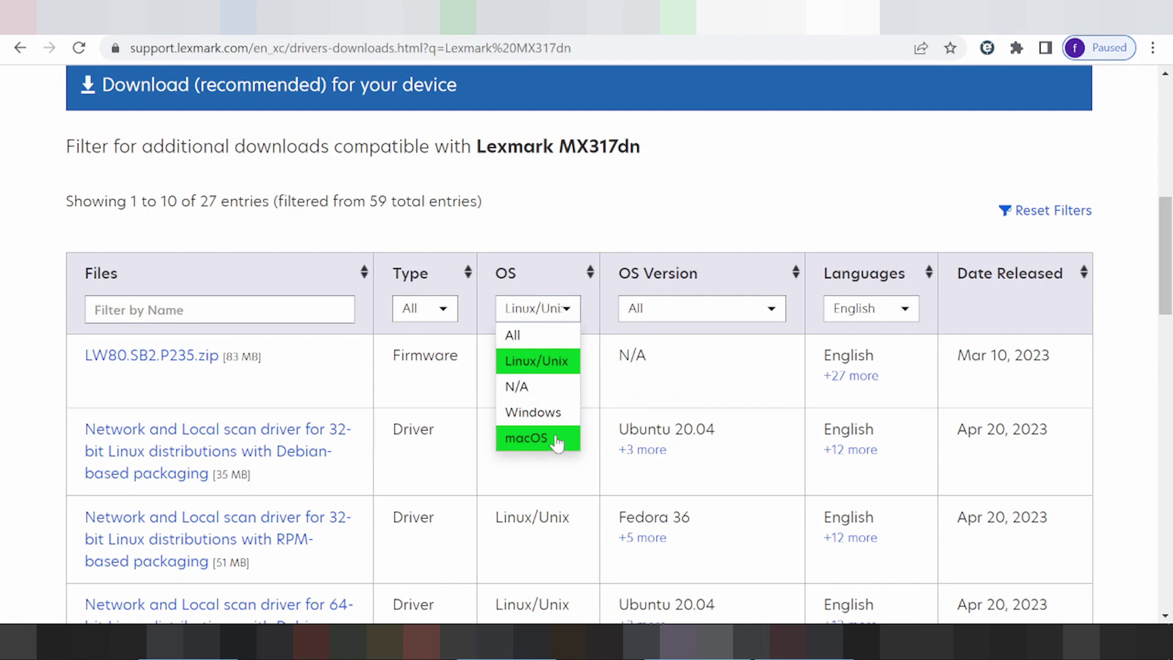
click(556, 439)
click(669, 310)
scroll(711, 384, down, 5)
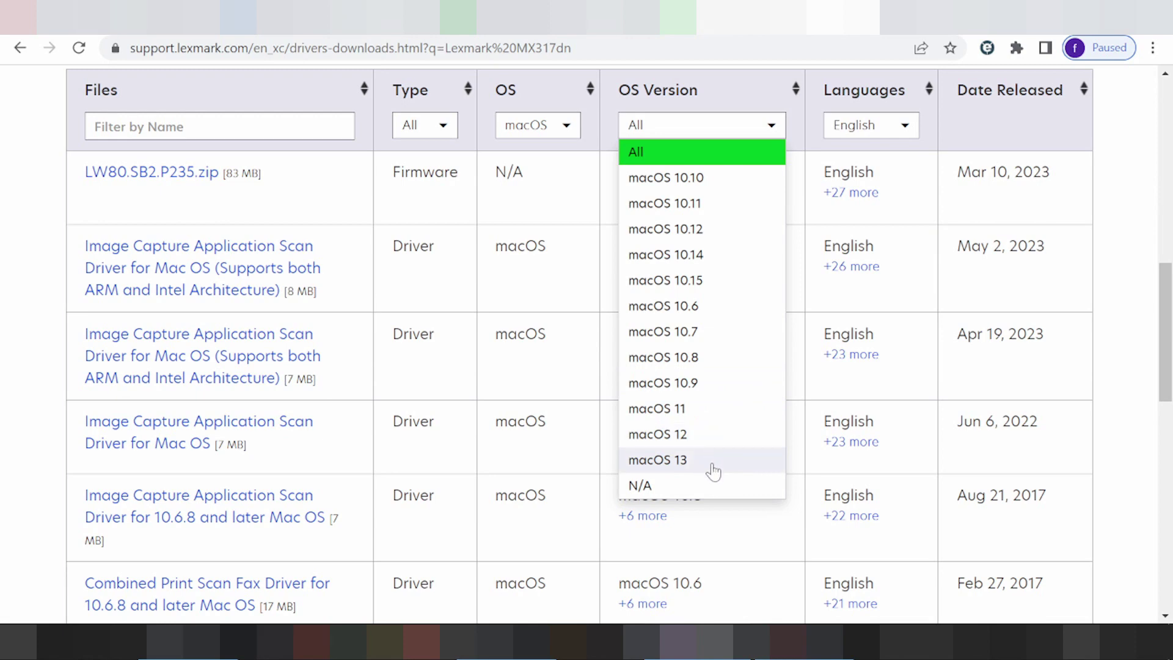
scroll(684, 329, up, 1)
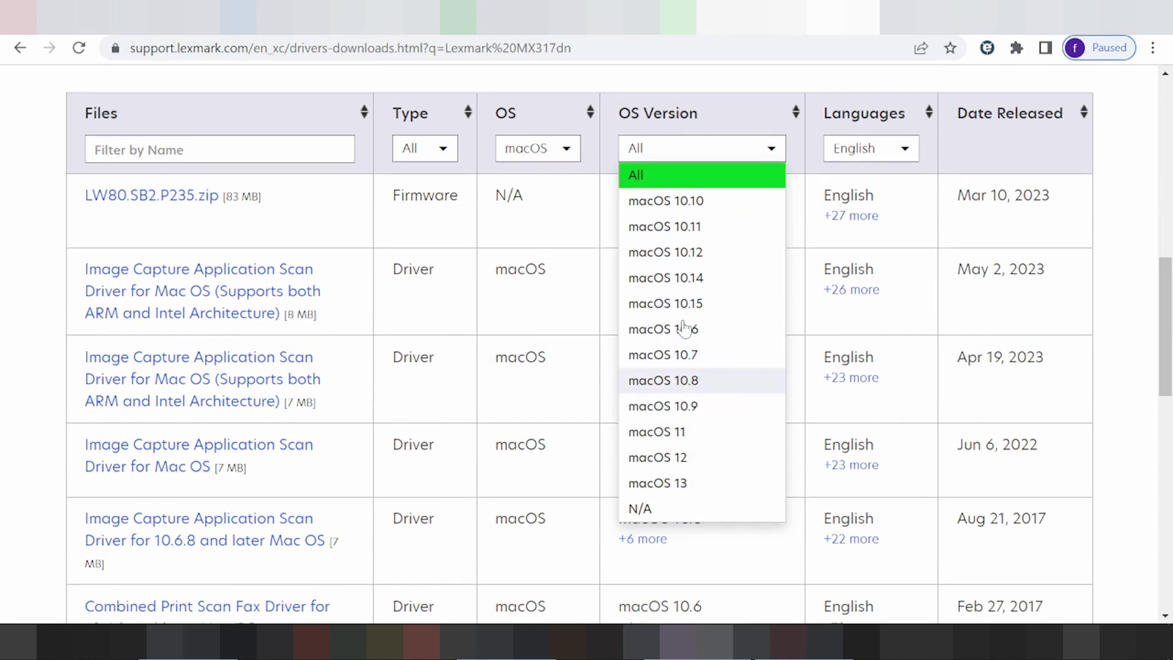
scroll(684, 329, up, 3)
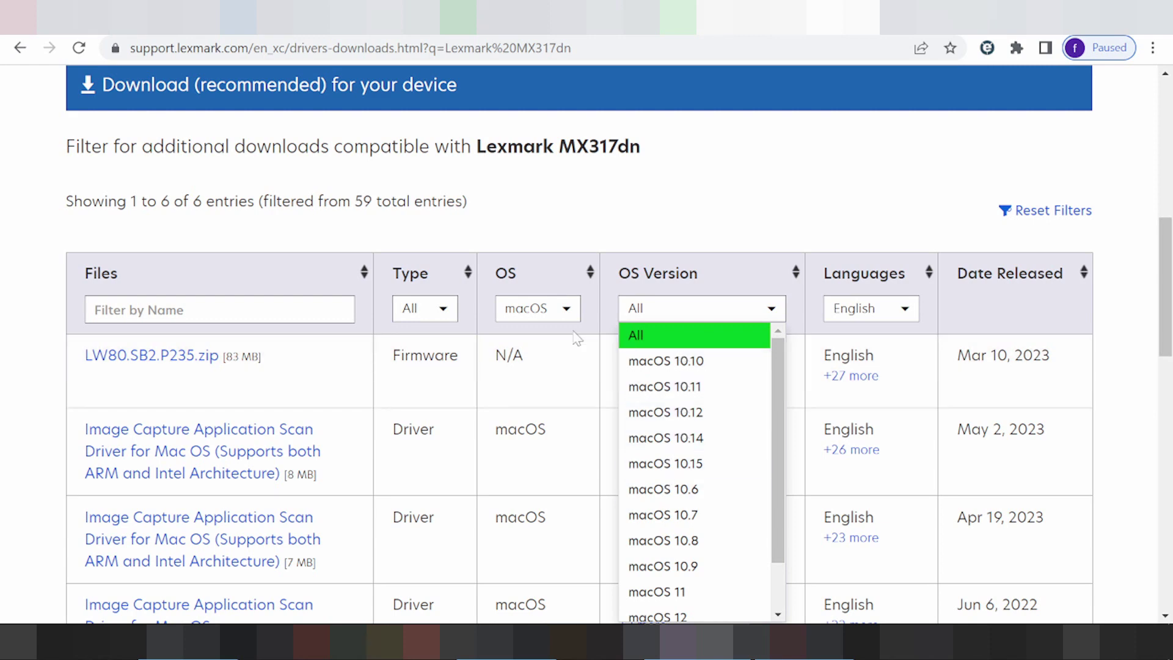
Set the OS filter to Windows and browse the Windows version list.
click(546, 308)
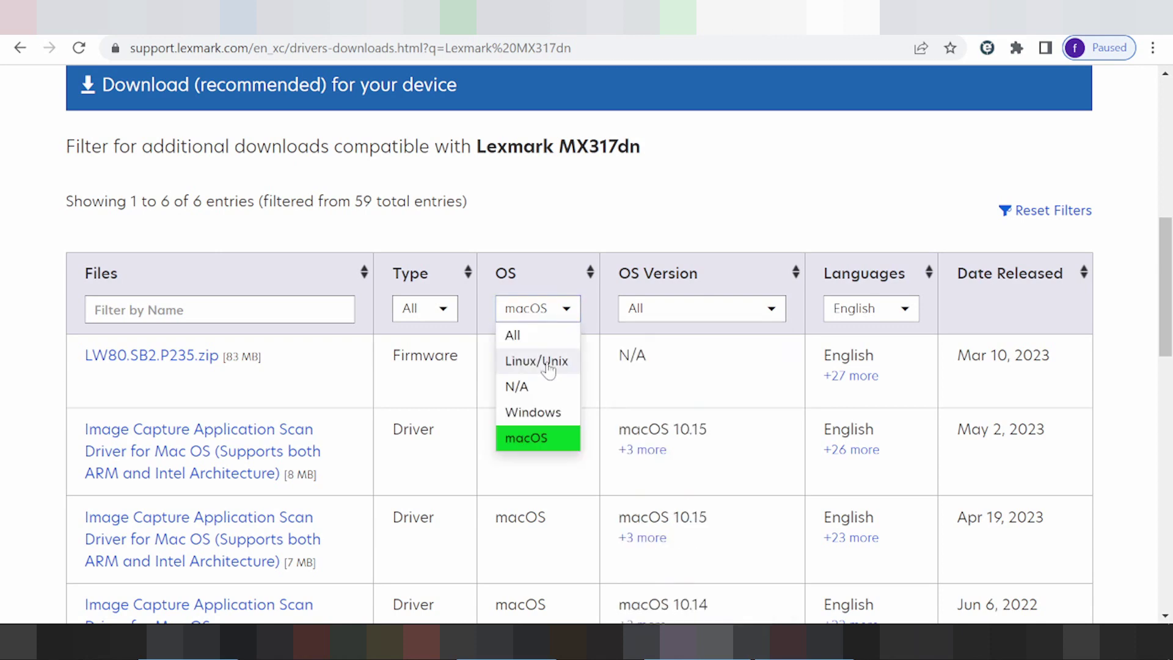
click(534, 413)
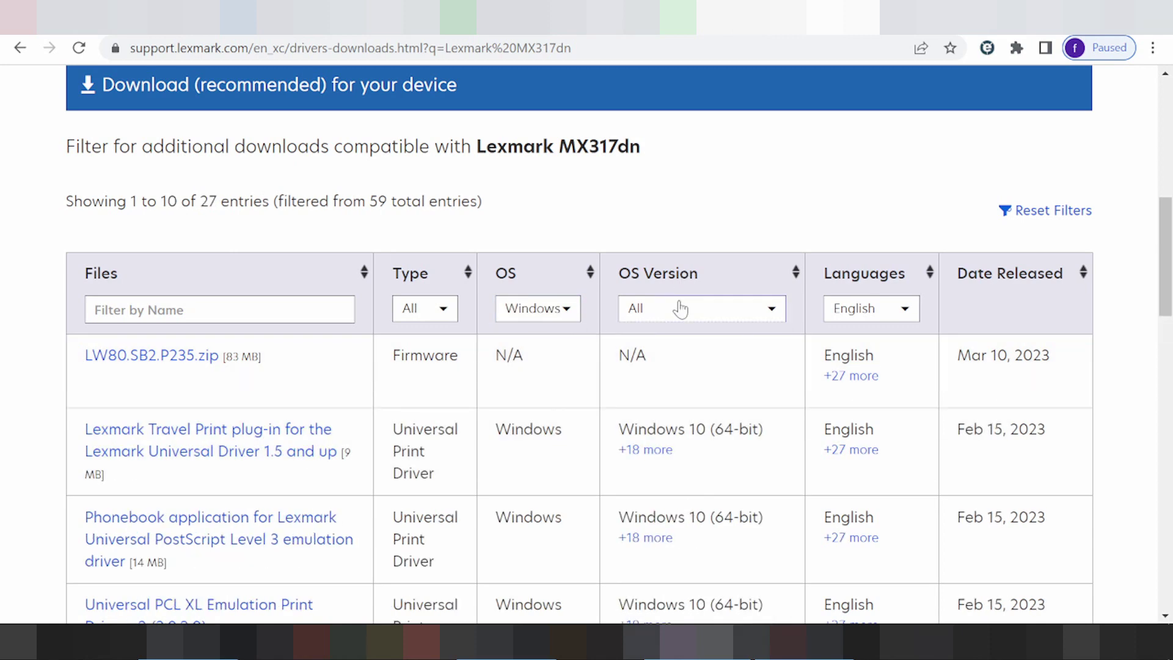
click(679, 313)
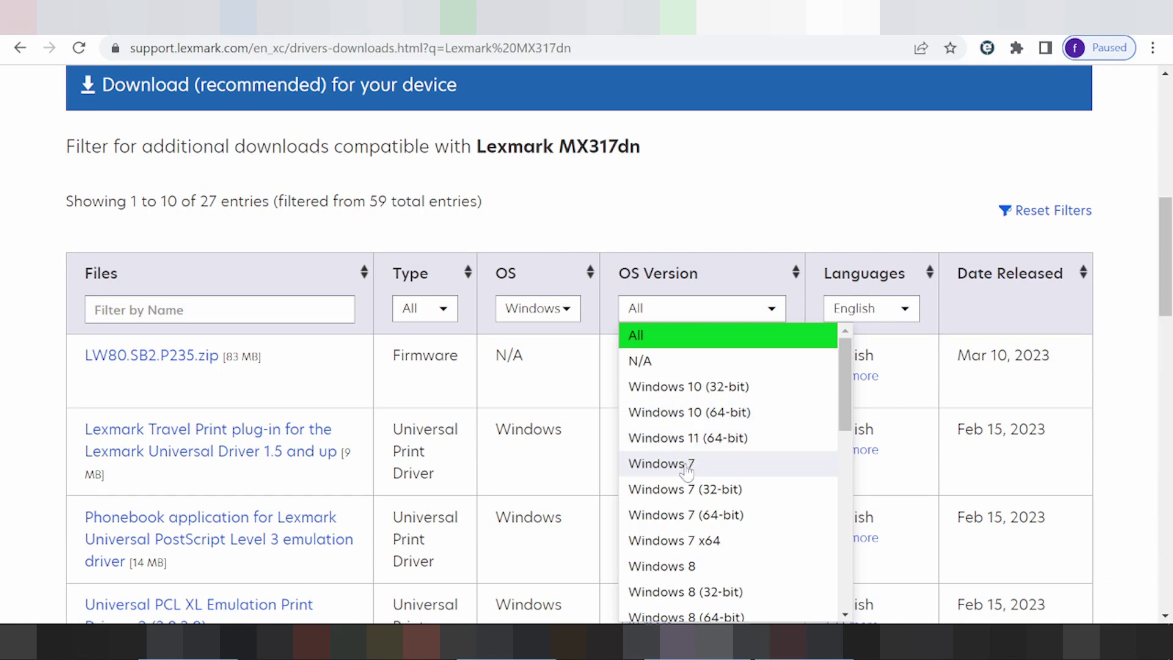
scroll(695, 420, down, 5)
scroll(694, 422, down, 4)
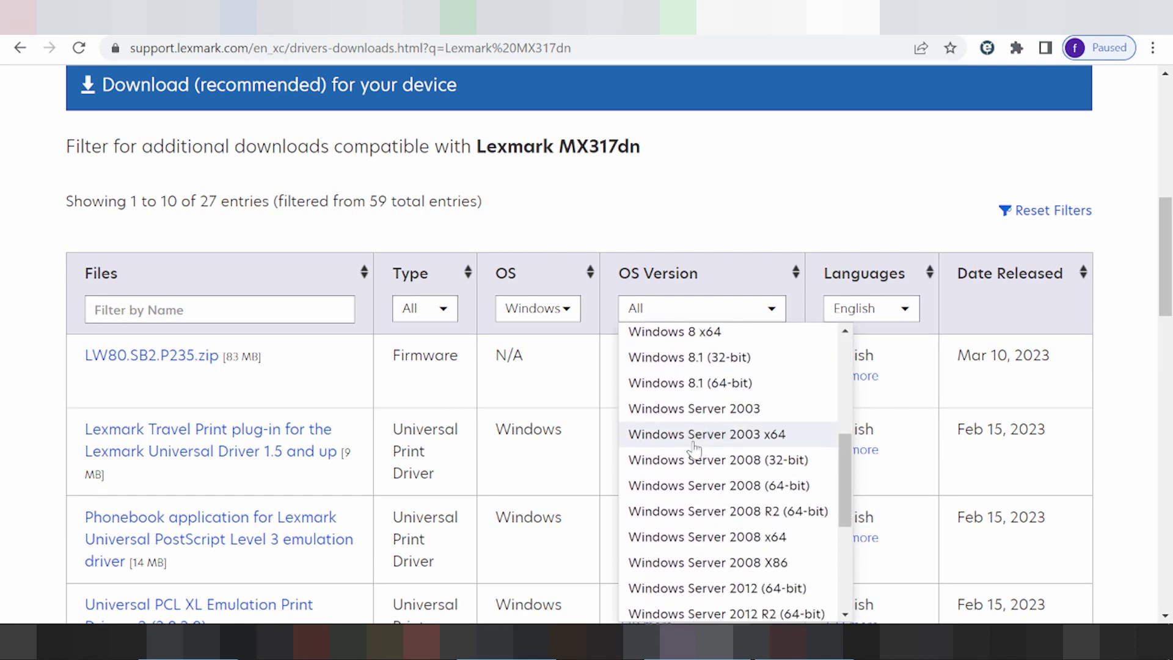
scroll(733, 436, up, 8)
scroll(733, 435, up, 1)
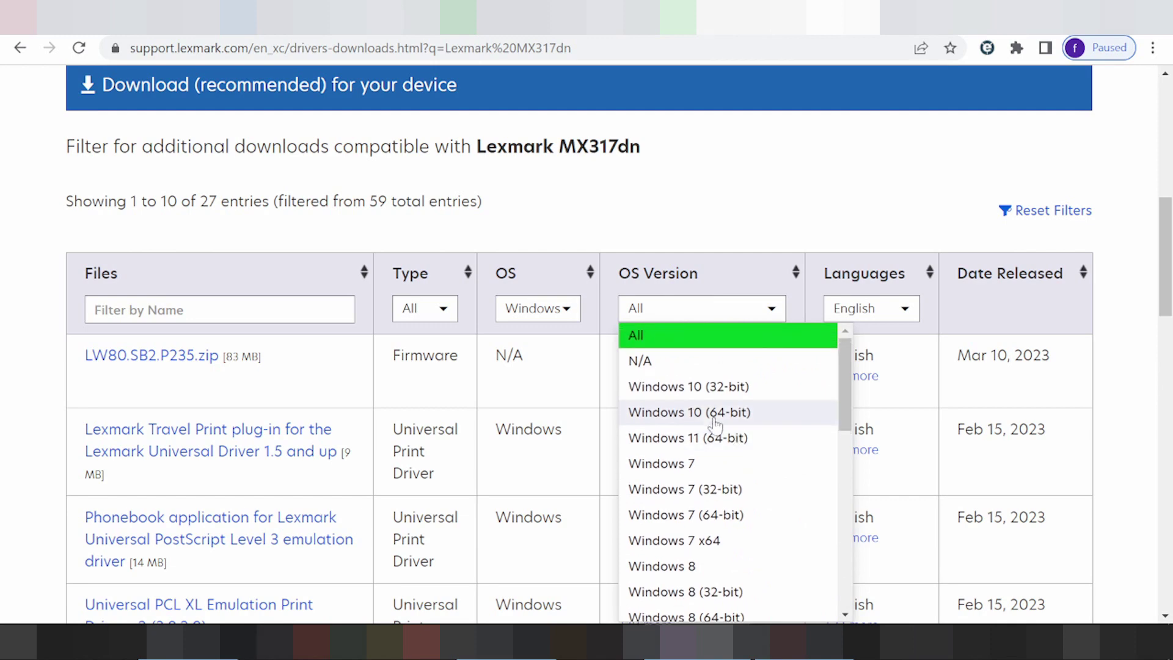
scroll(686, 419, down, 2)
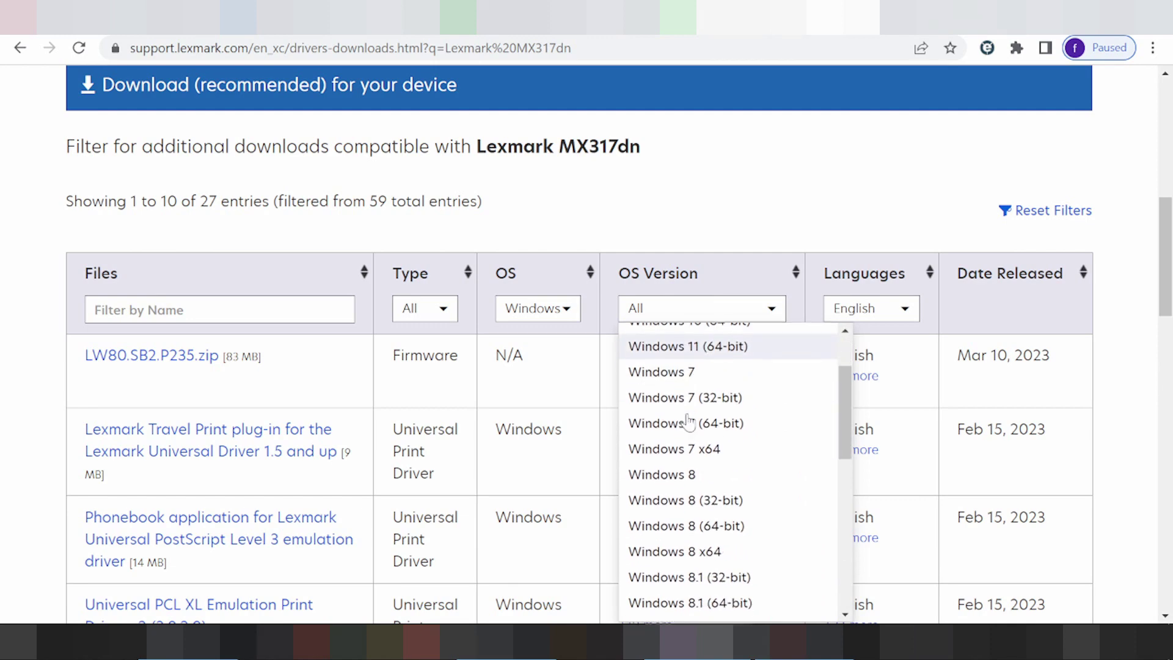
Limit the list to Windows 11 (64-bit) and sort by Date Released, oldest first.
click(684, 351)
scroll(804, 223, down, 2)
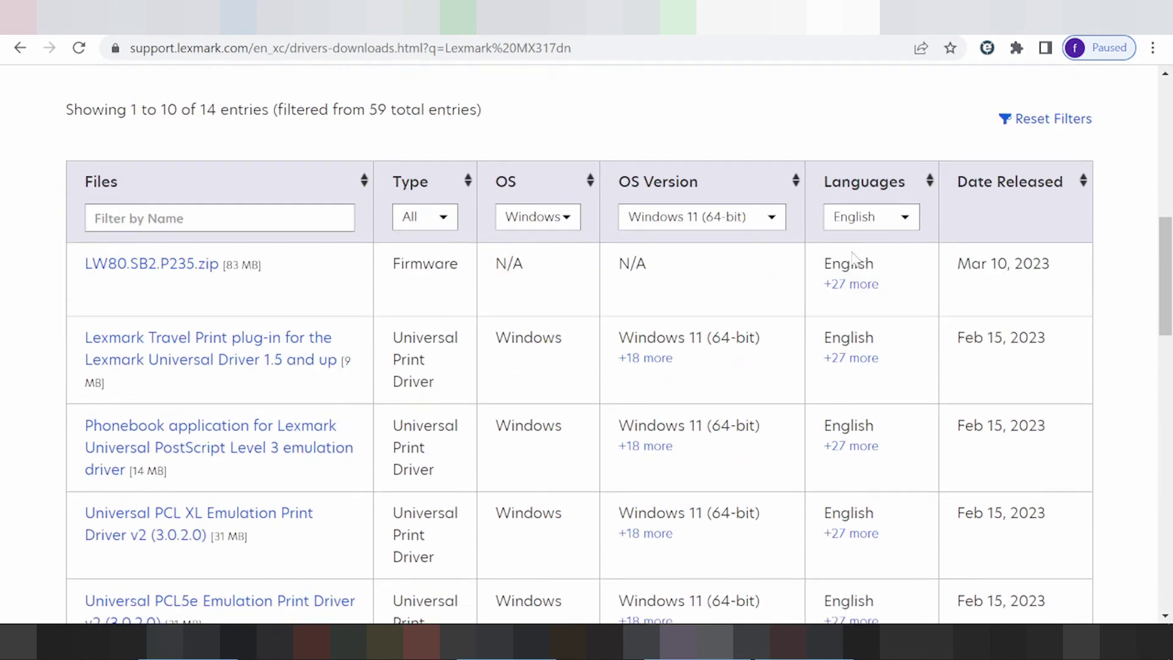
click(1044, 183)
scroll(976, 196, down, 1)
scroll(966, 102, up, 2)
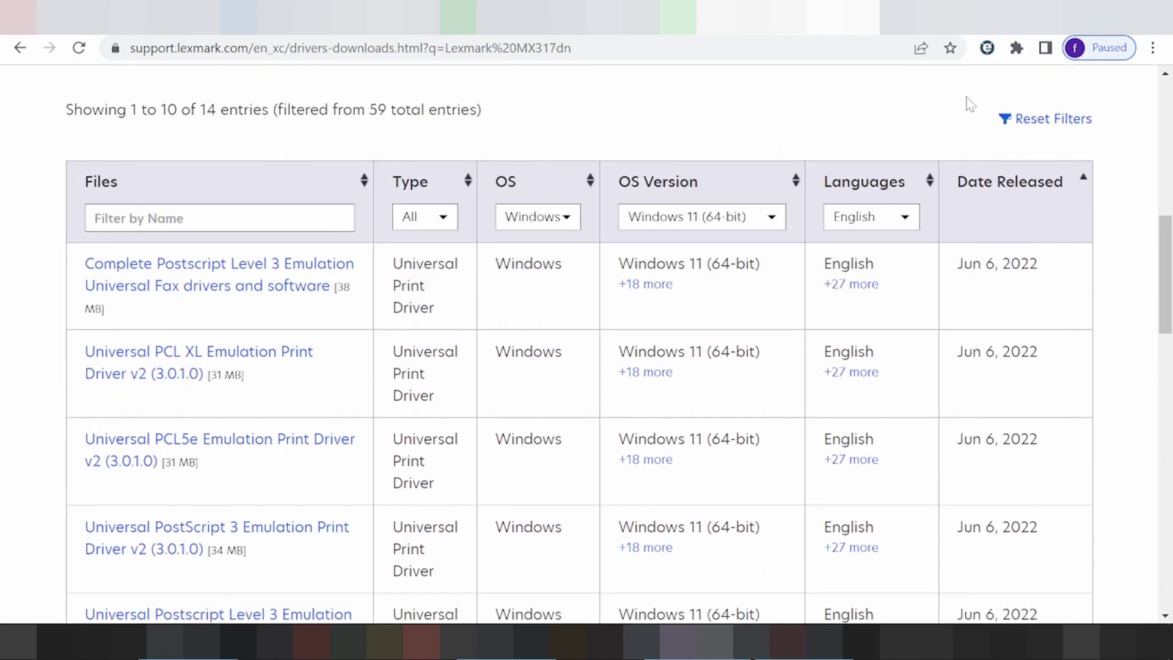
Re-sort newest first and scroll to the Universal Print Driver Installation Package v2 (3.0.2.0) row.
click(981, 193)
drag(664, 337, 677, 337)
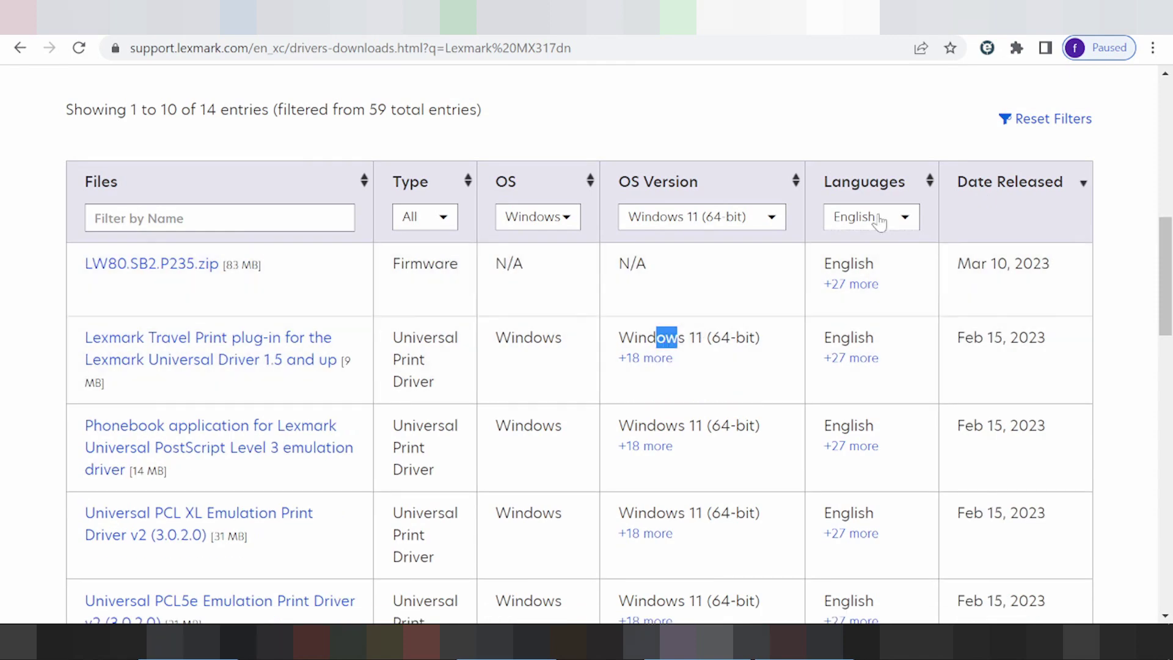
drag(824, 337, 850, 337)
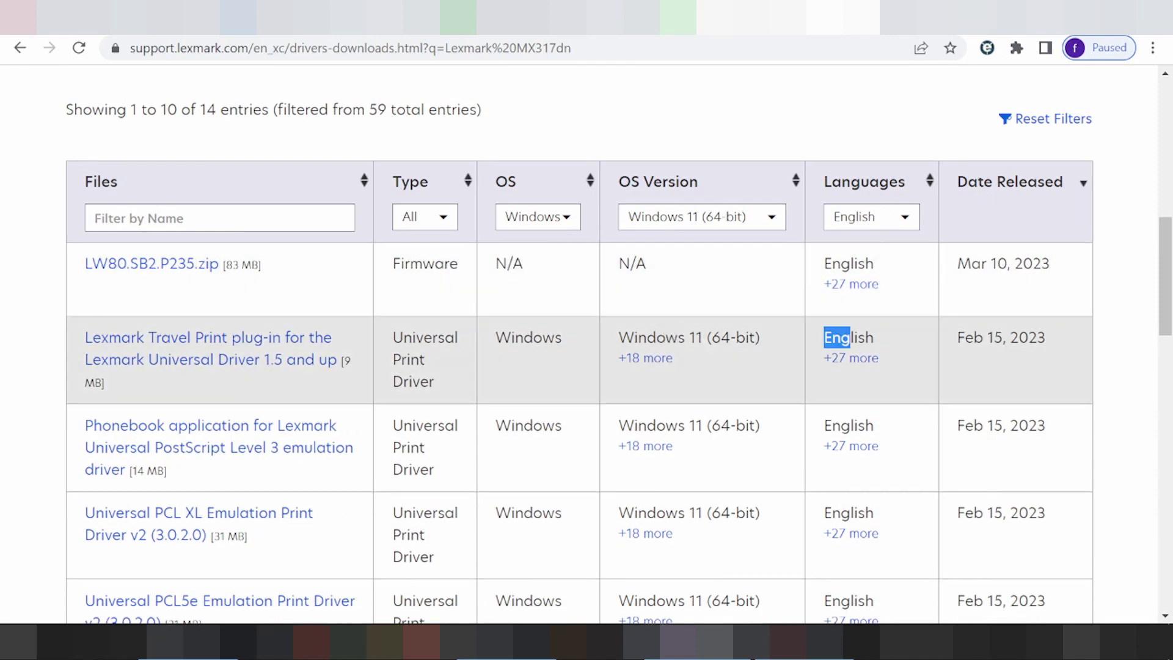
scroll(832, 354, down, 5)
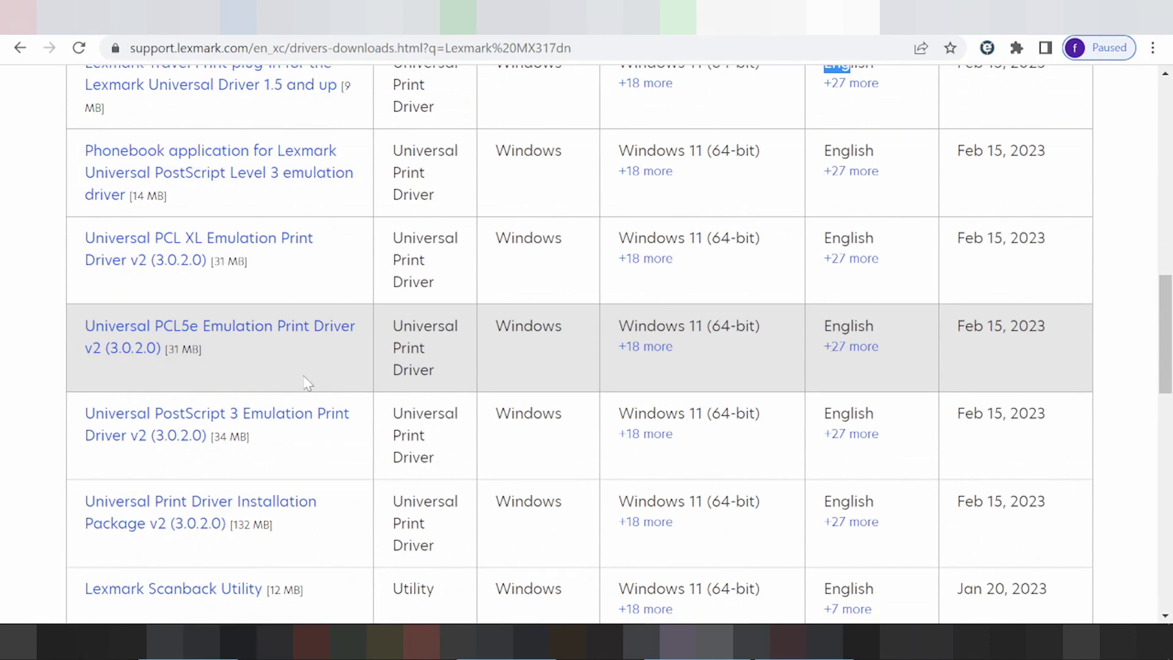
scroll(281, 424, up, 3)
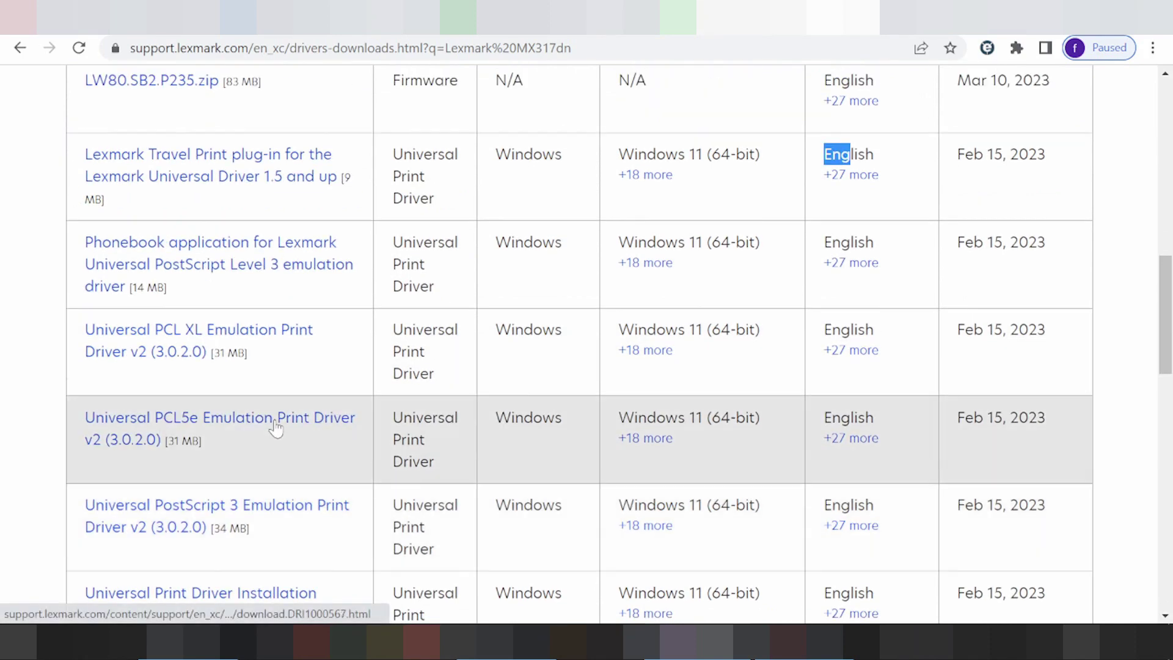
scroll(276, 427, down, 4)
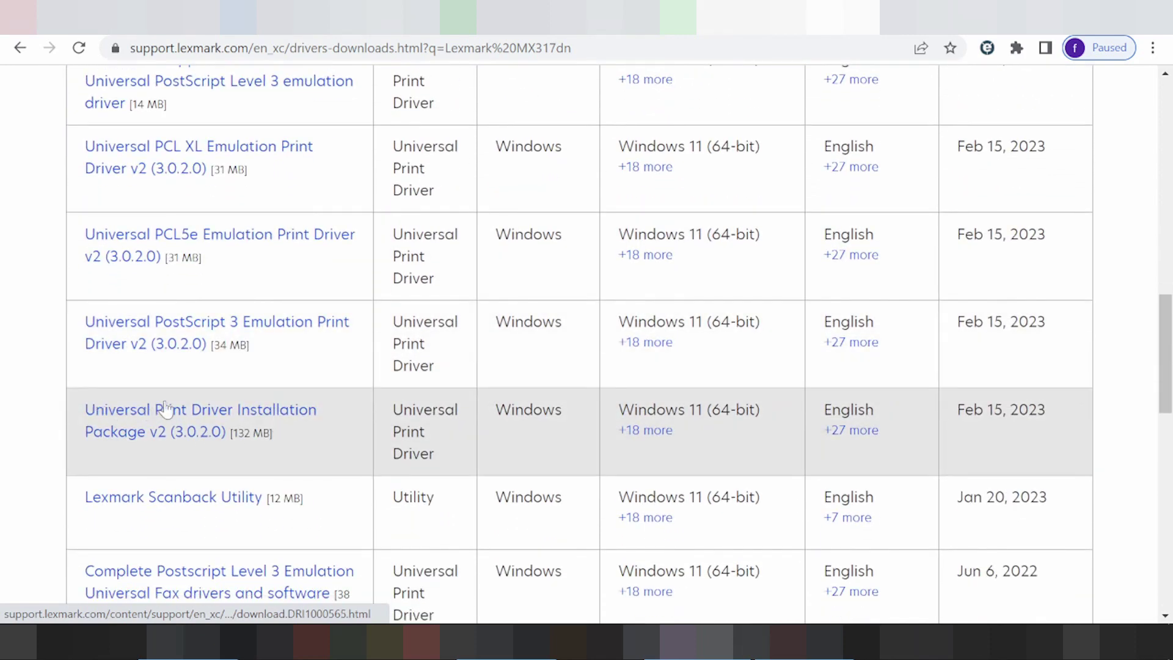
Download the 132 MB Installation Package v2 (3.0.2.0), then close the drivers tab.
click(229, 419)
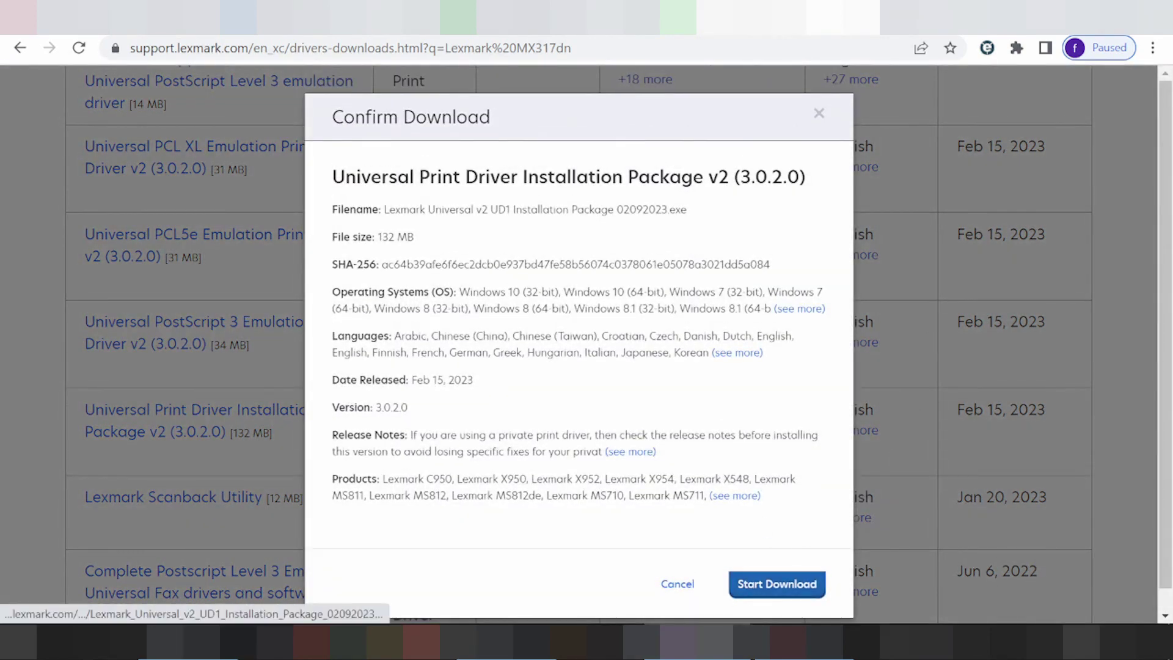
click(771, 585)
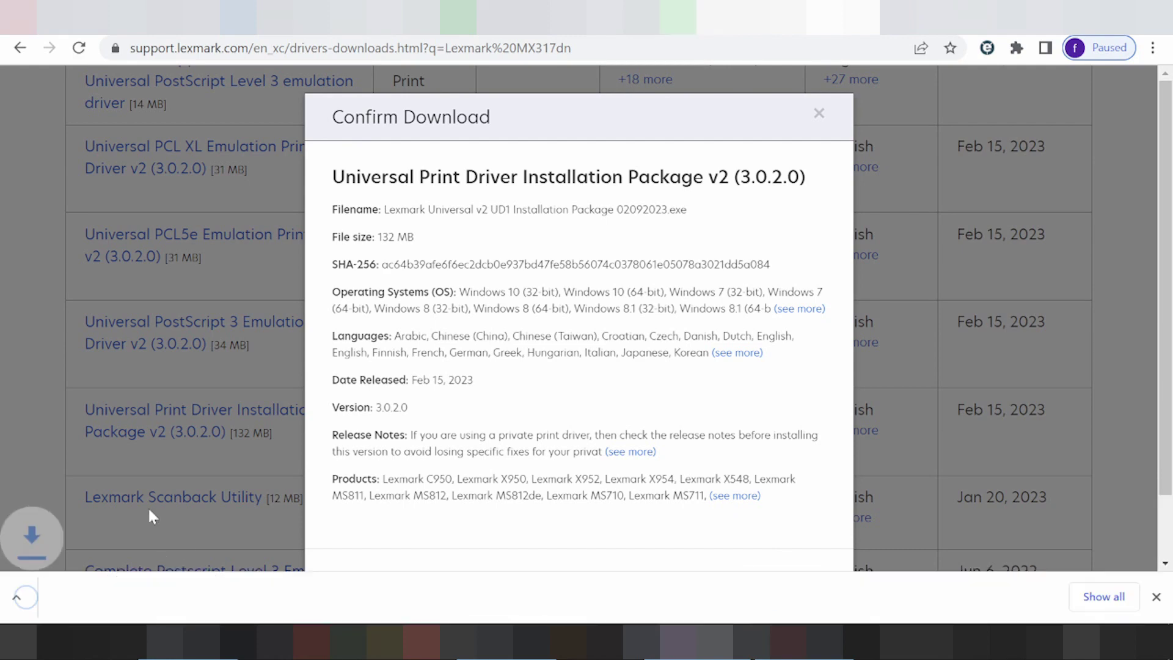
key(ctrl+w)
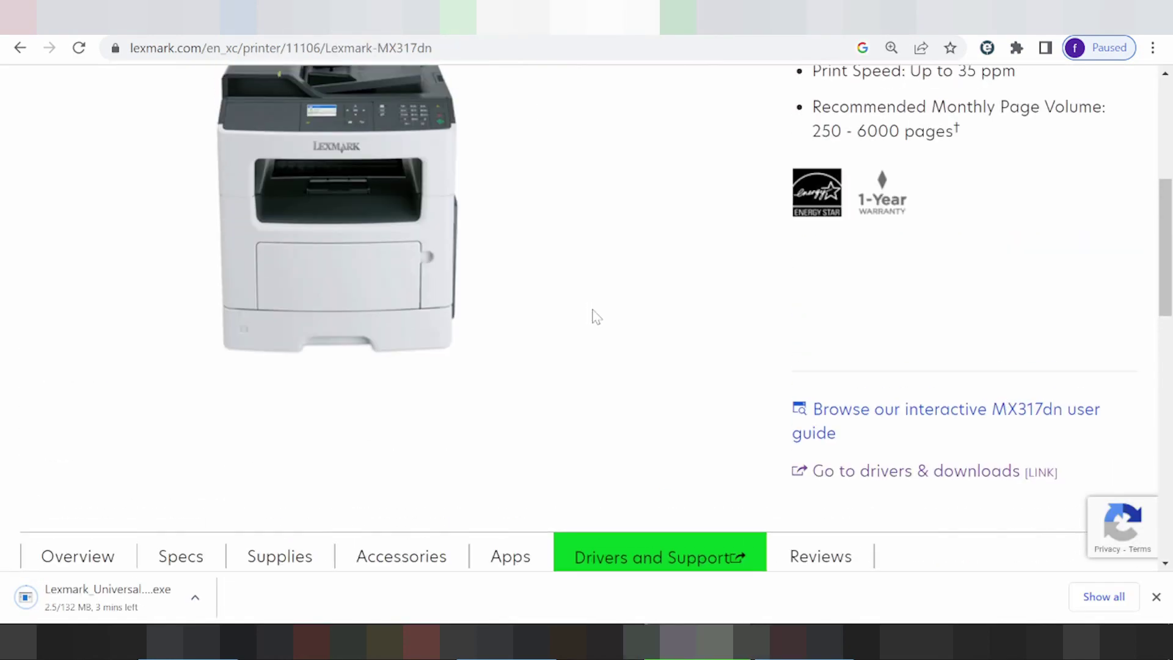
scroll(597, 317, up, 3)
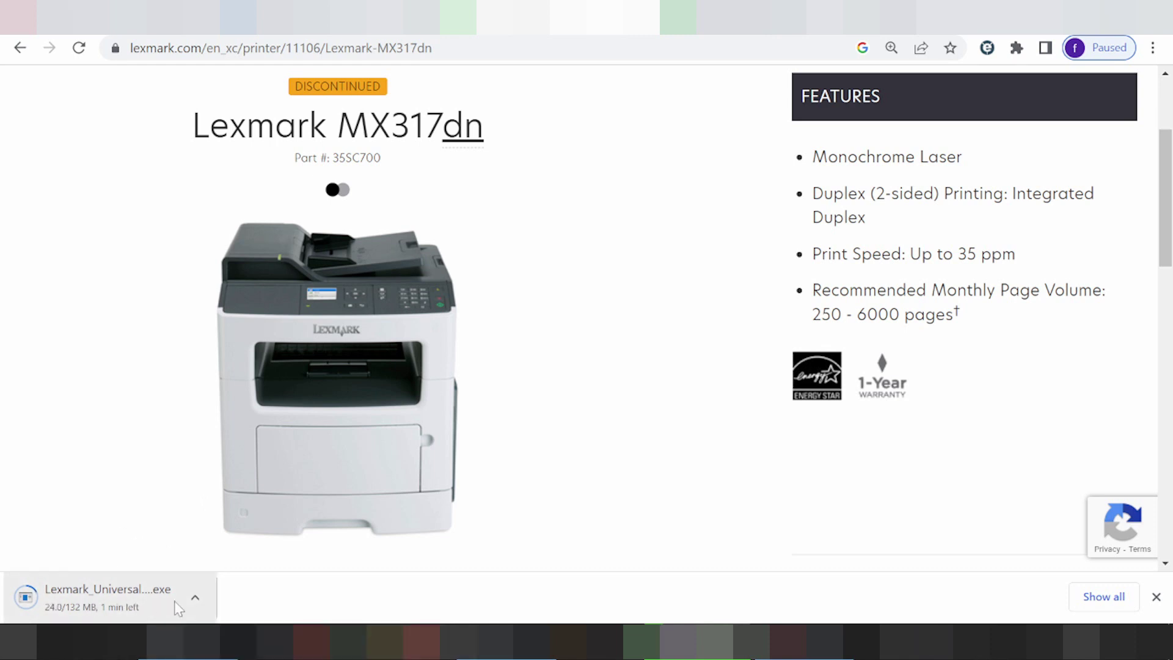
click(196, 598)
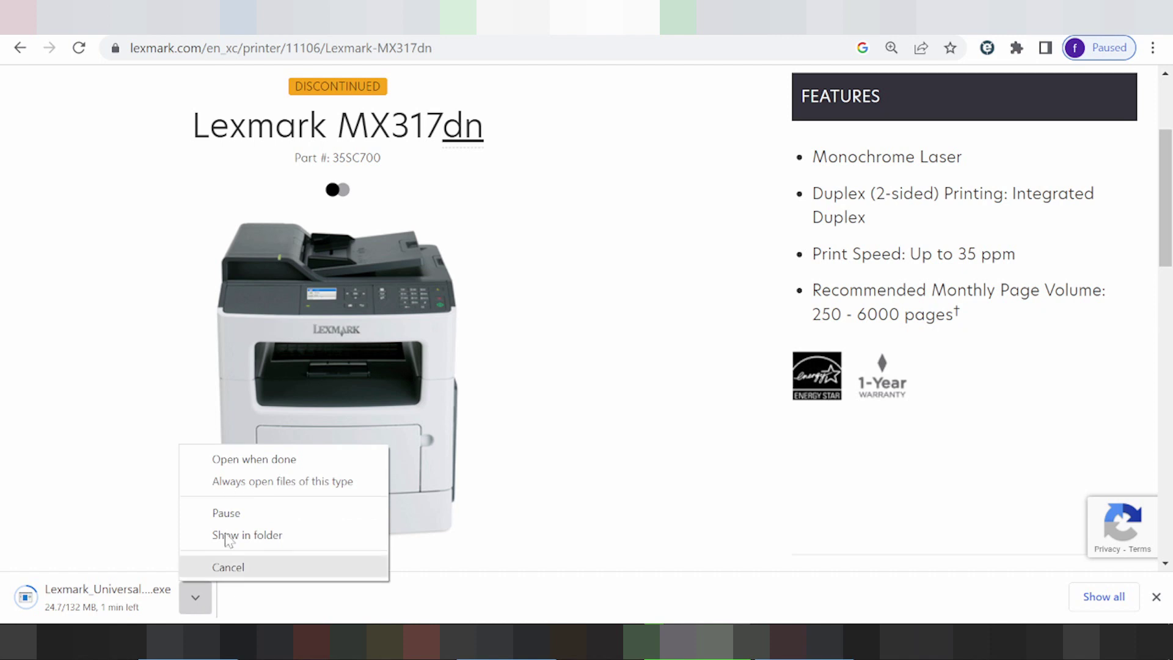
click(115, 415)
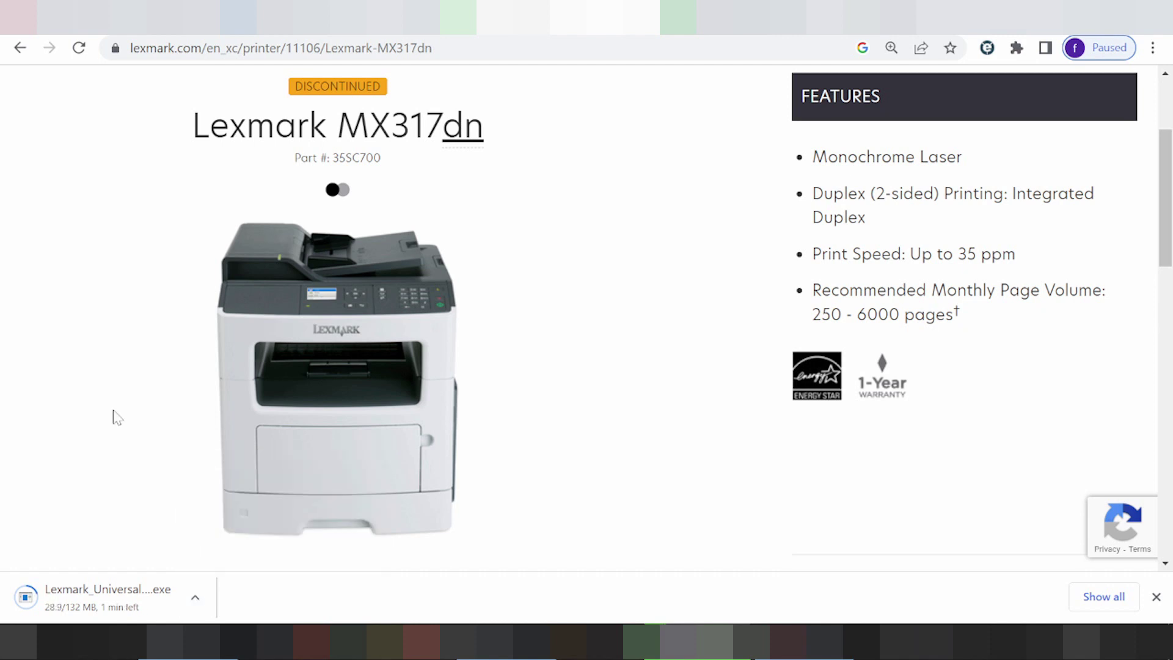